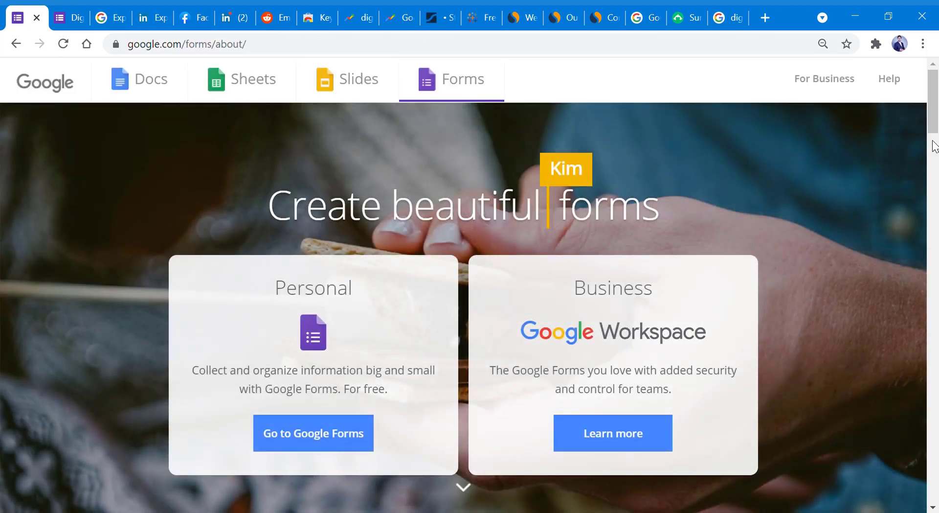
- Read the Google Forms overview page down to Get started now, then go to Google Forms
left_click_drag(935, 127, 934, 183)
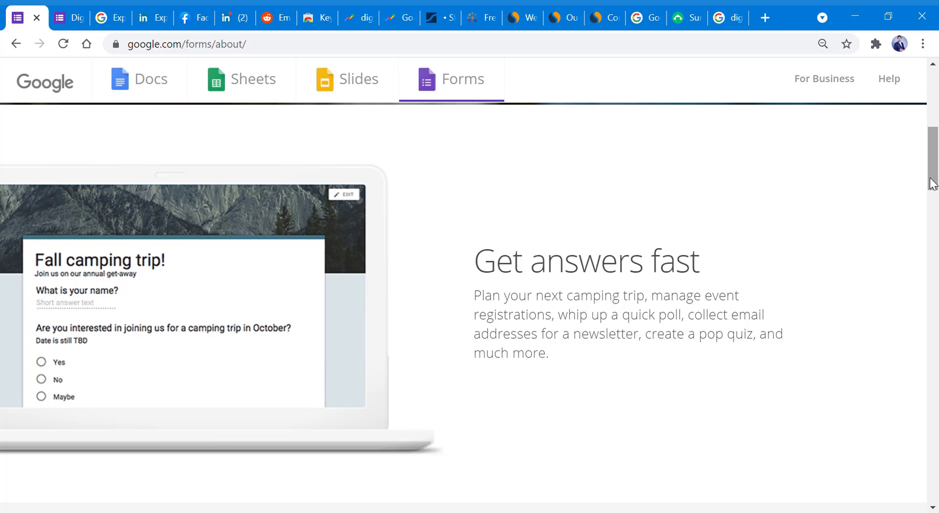
left_click_drag(933, 183, 934, 279)
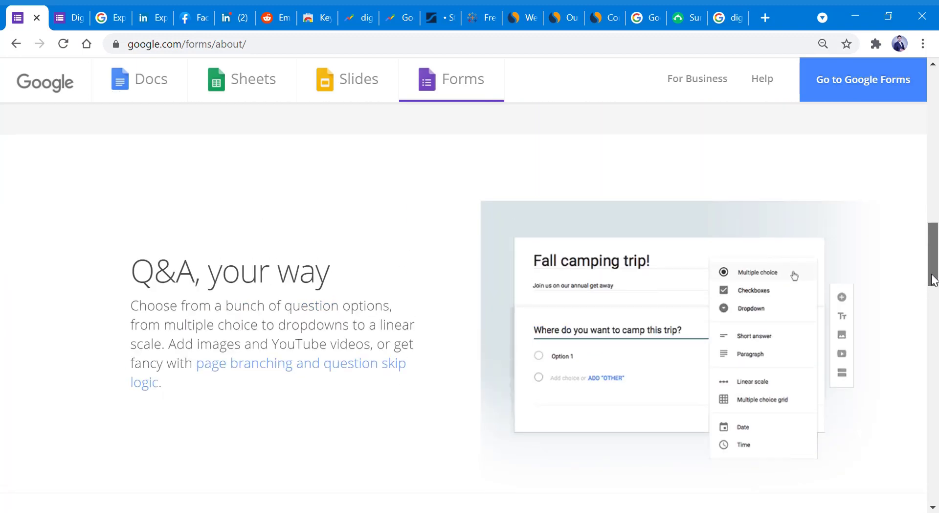
left_click_drag(934, 280, 935, 372)
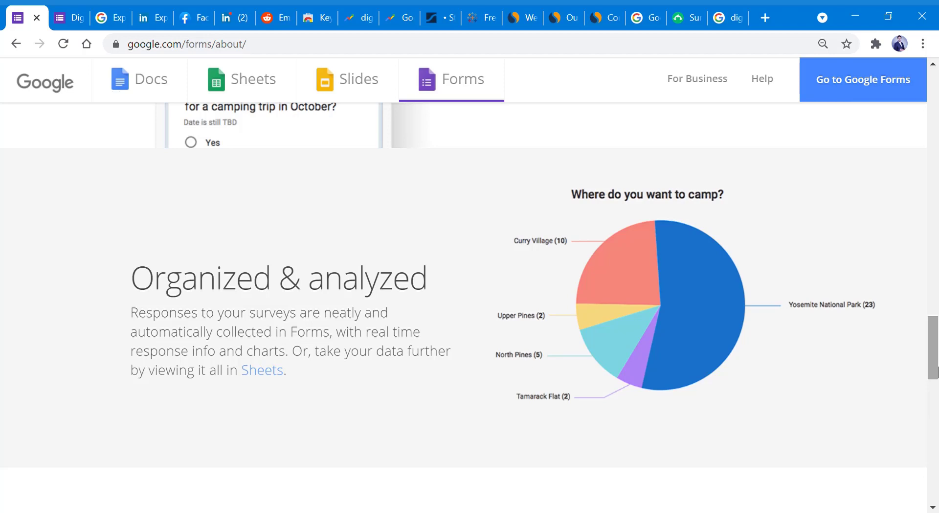
left_click_drag(936, 372, 924, 474)
left_click(212, 269)
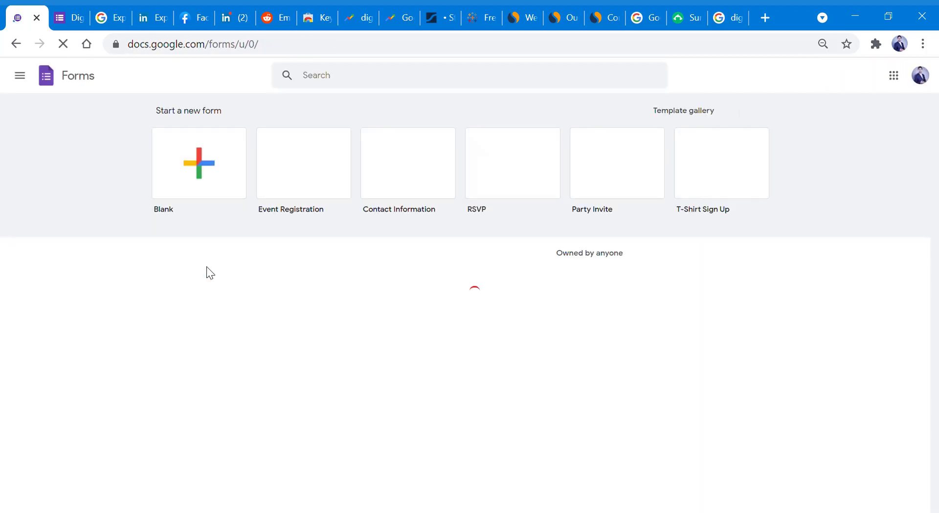
- Create a blank Untitled form, then bring up the Digital Marketing Survey form for editing
left_click(201, 192)
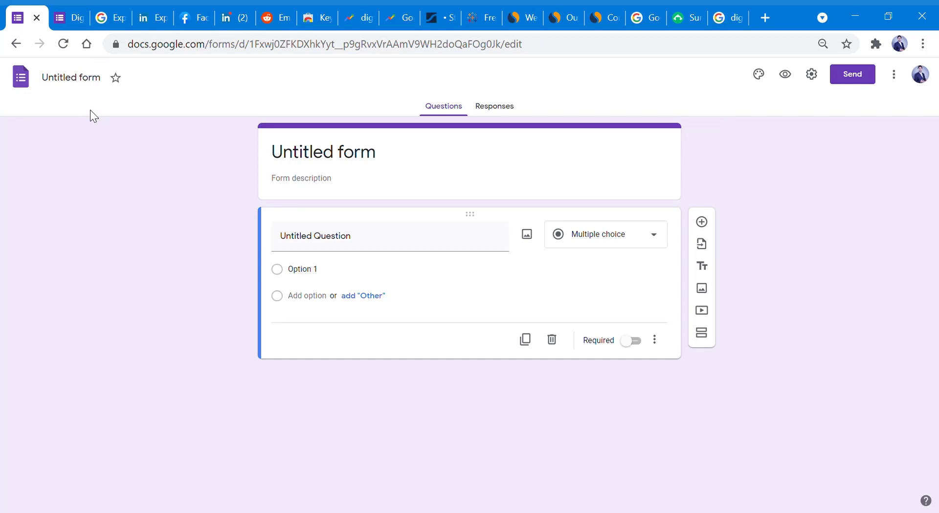
left_click(59, 17)
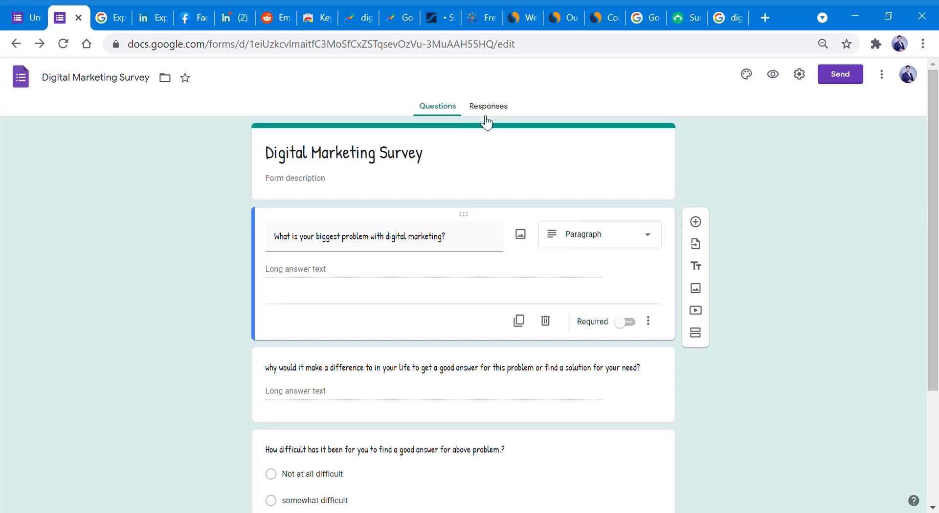
- Scroll the survey and list question types for the first Paragraph question
left_click_drag(936, 120, 937, 57)
left_click_drag(935, 123, 936, 90)
left_click(648, 237)
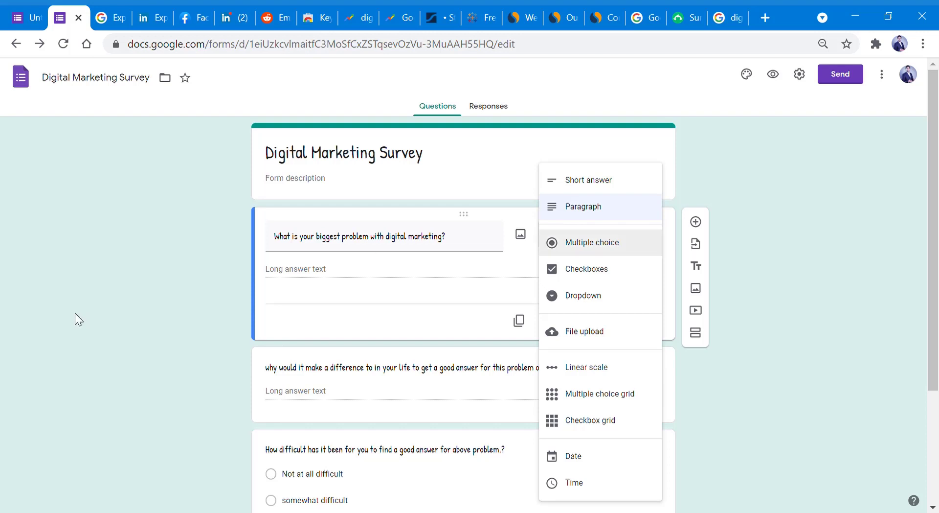
- Keep the first question as Paragraph and review all four survey questions
left_click(125, 313)
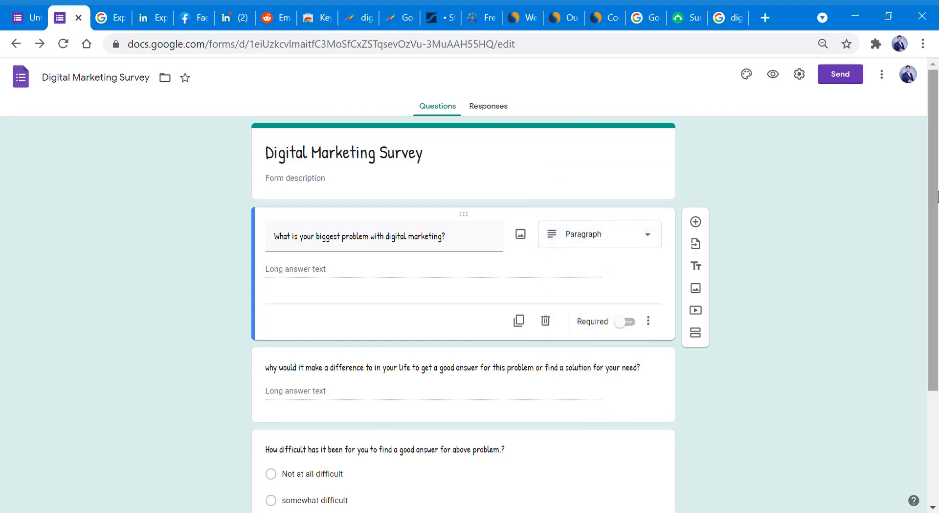
left_click_drag(935, 194, 929, 317)
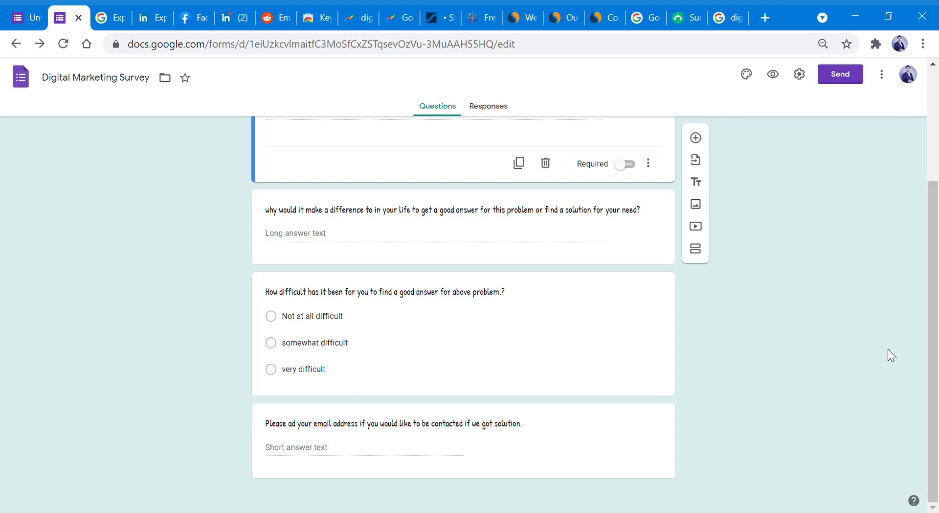
left_click_drag(931, 318, 935, 171)
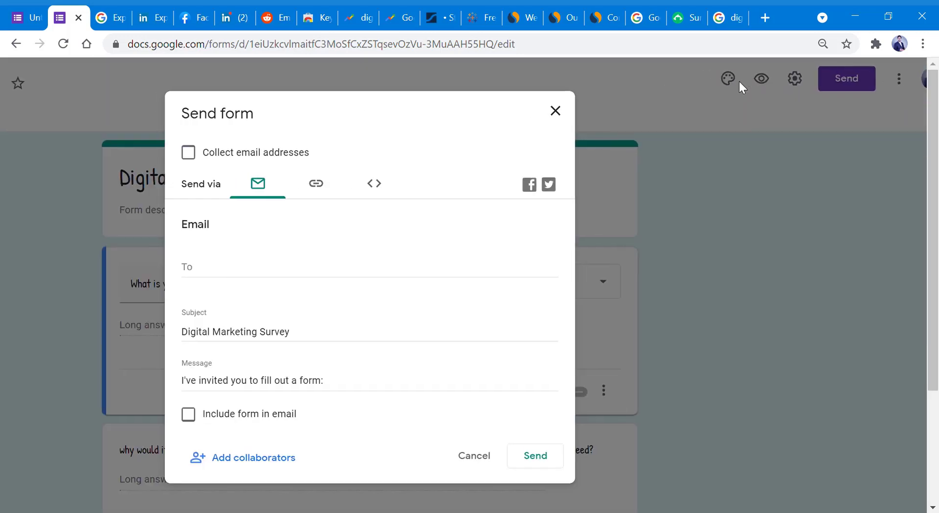
- Address the survey email to the recipient's email address, keeping subject 'Digital Marketing Survey'
key("ctrl+minus")
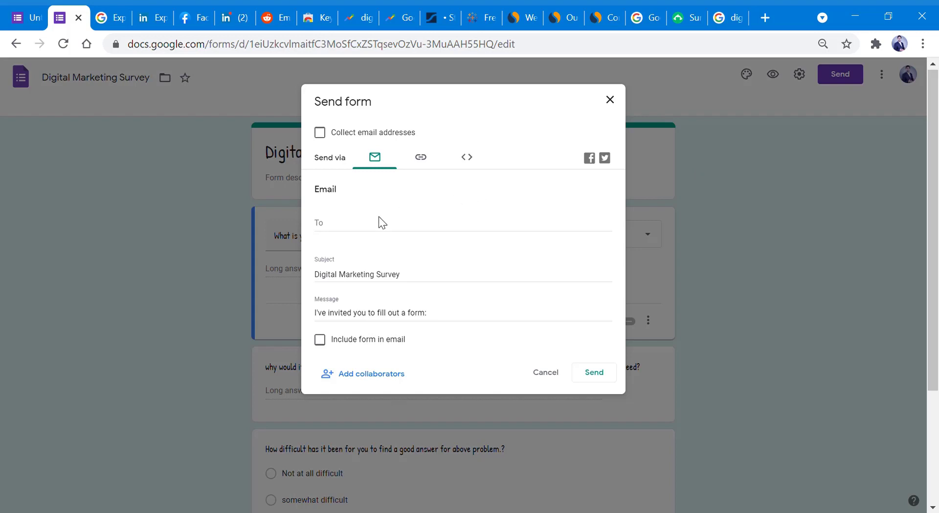
left_click(368, 231)
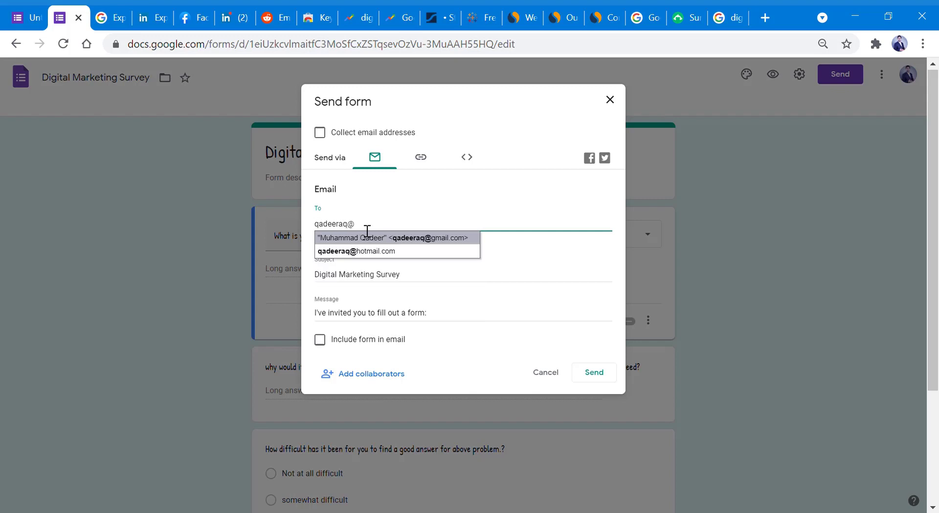
key("Return")
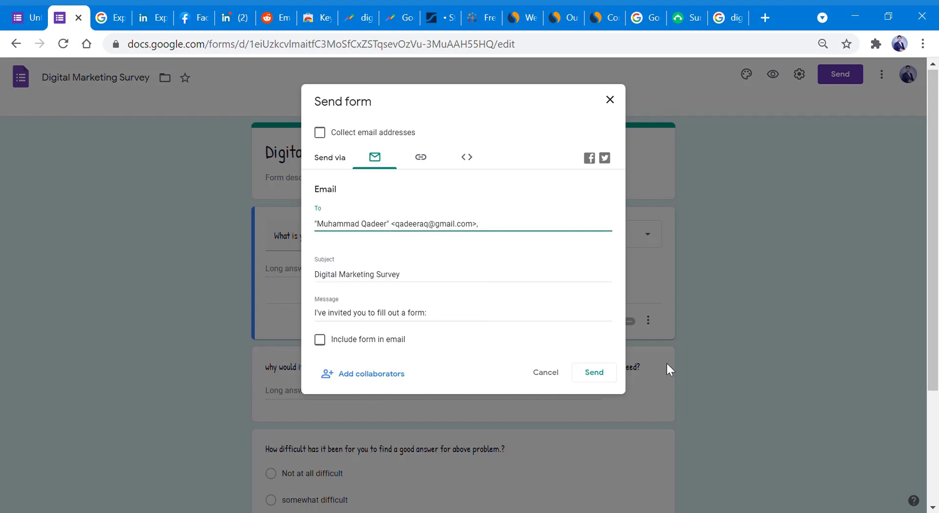
left_click(452, 282)
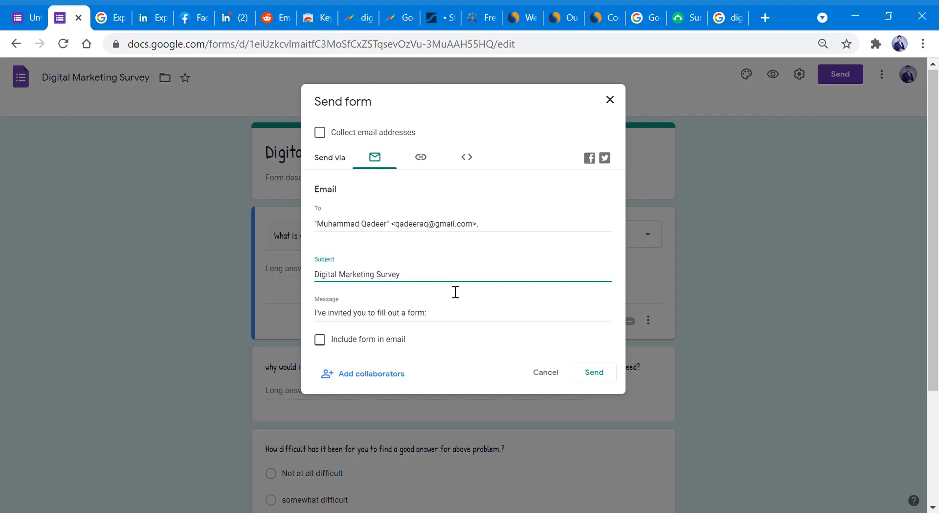
- Replace the message with 'to find a solution of one of the biggest problem of today' and send
left_click(447, 325)
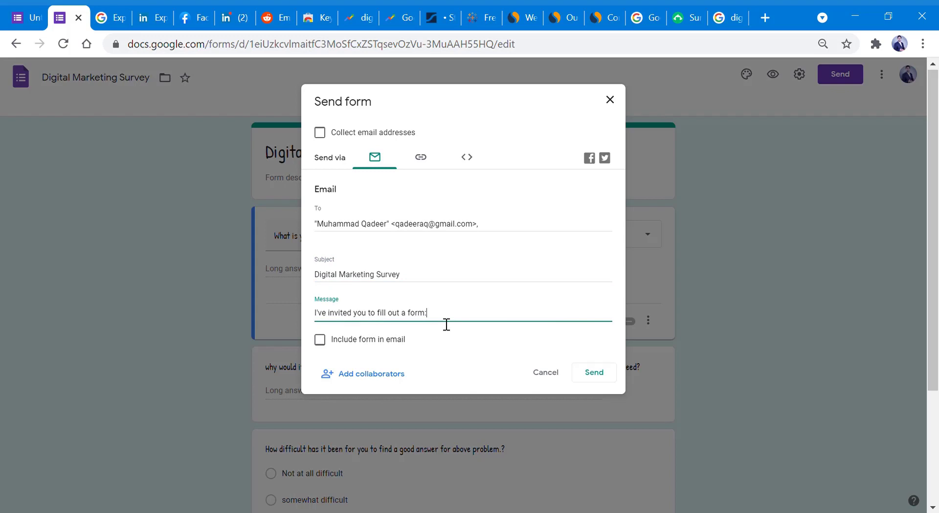
left_click_drag(443, 318, 309, 314)
type("t")
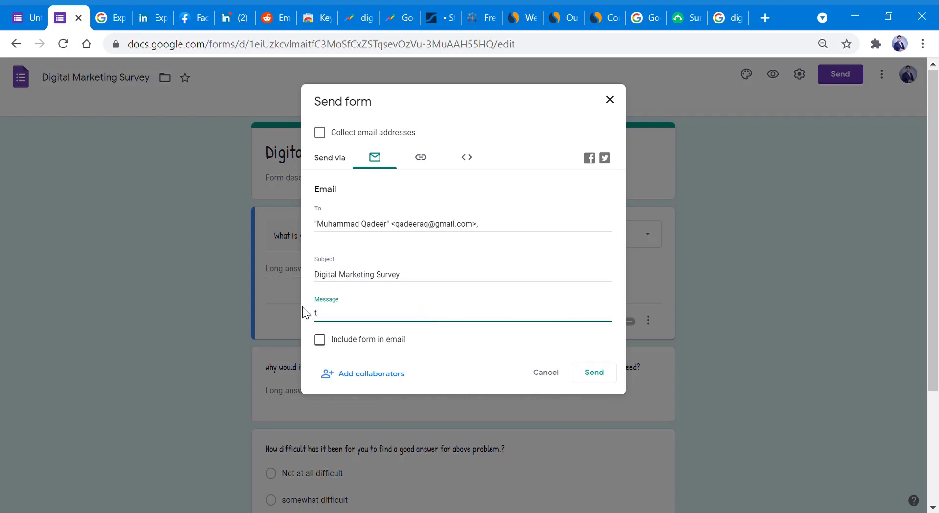
type("o find a solution of one of the bg")
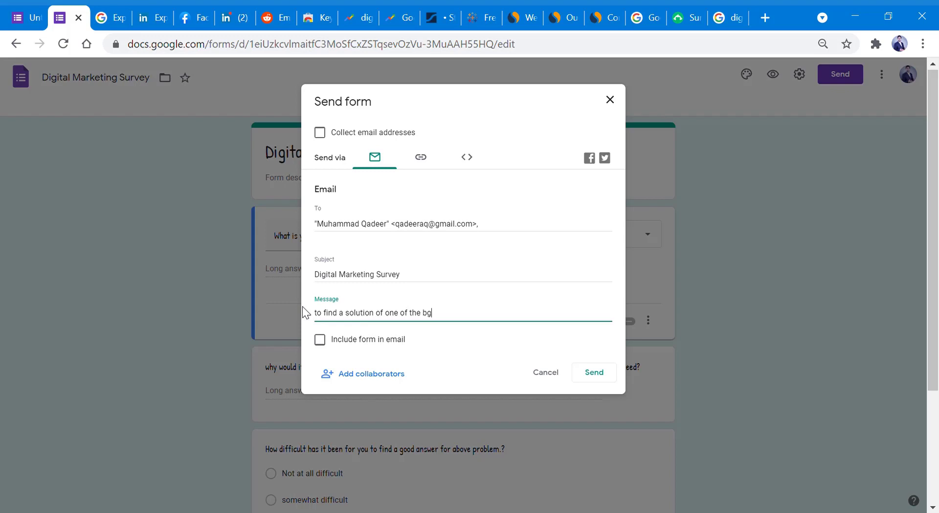
key("BackSpace")
type("iggest problem of today")
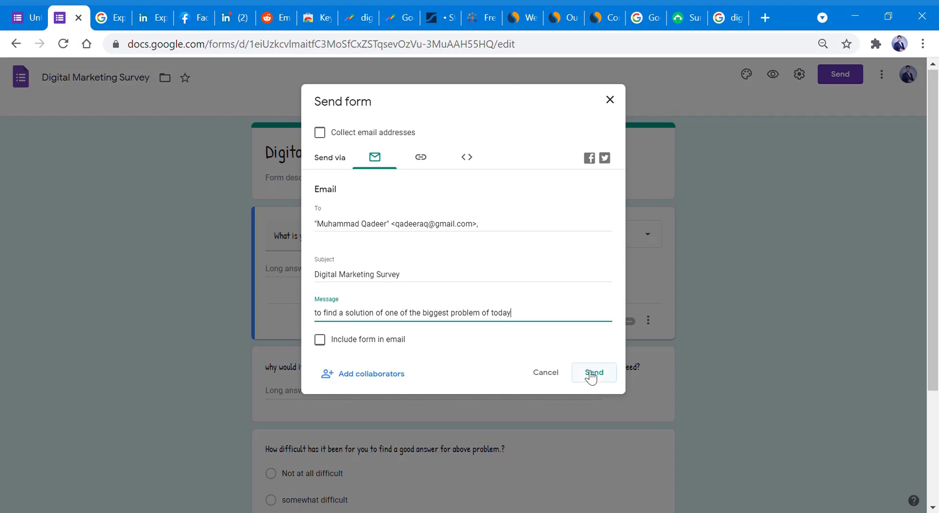
left_click(592, 374)
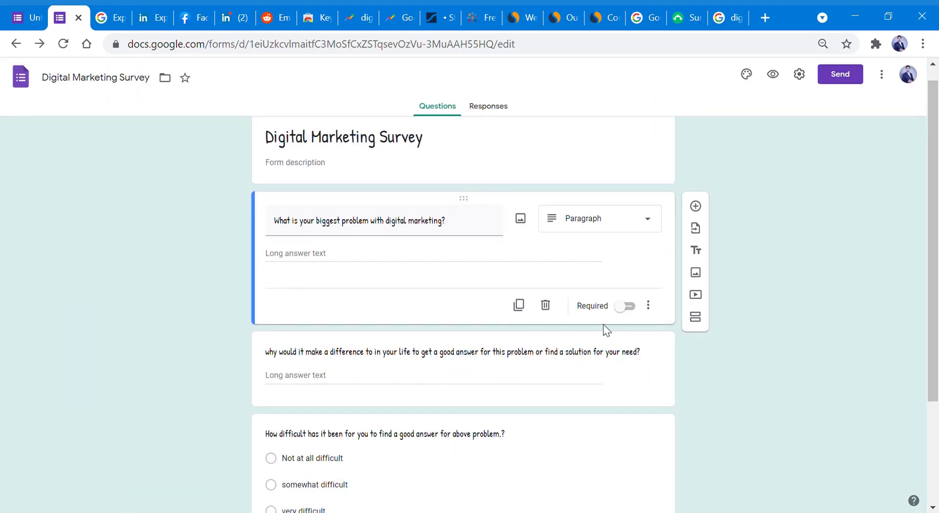
- Read the Google Contacts export steps, then bring up LinkedIn's Export Connections help article
left_click(117, 12)
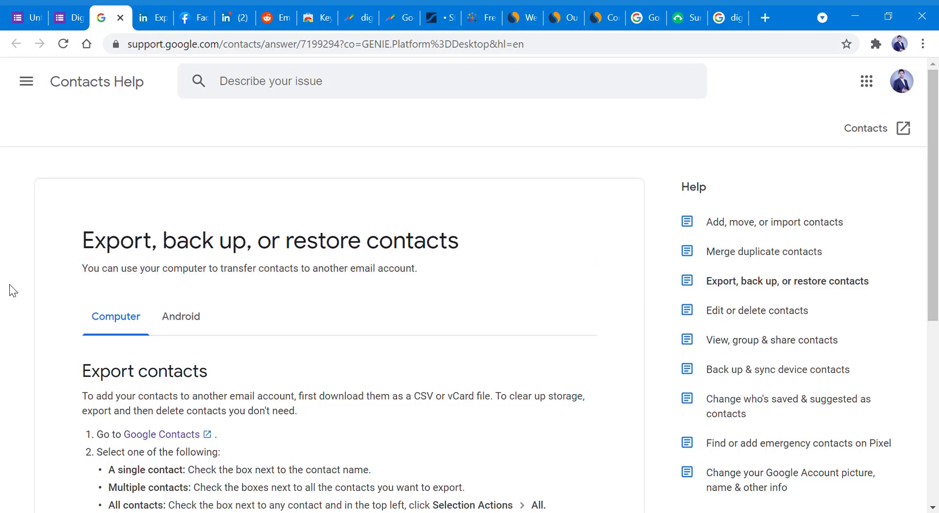
scroll(464, 289, "down", 1)
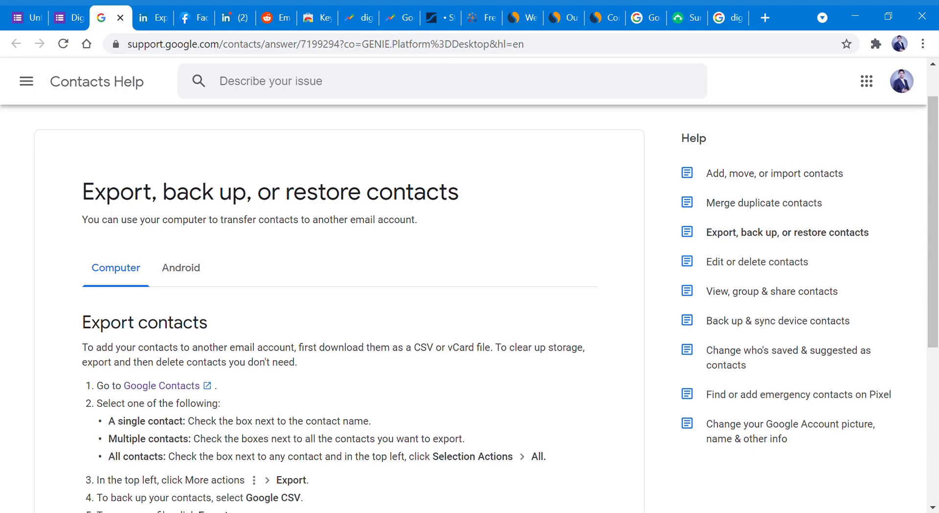
scroll(480, 301, "down", 1)
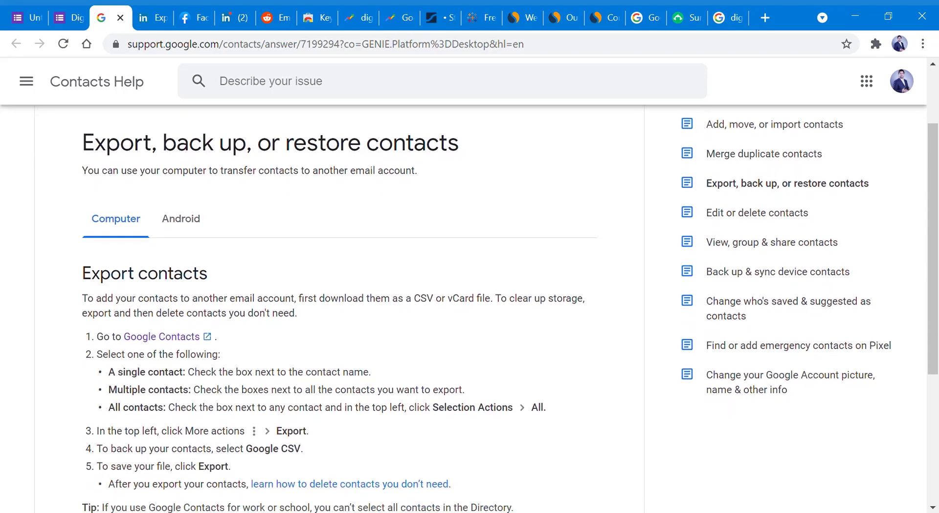
scroll(464, 300, "down", 2)
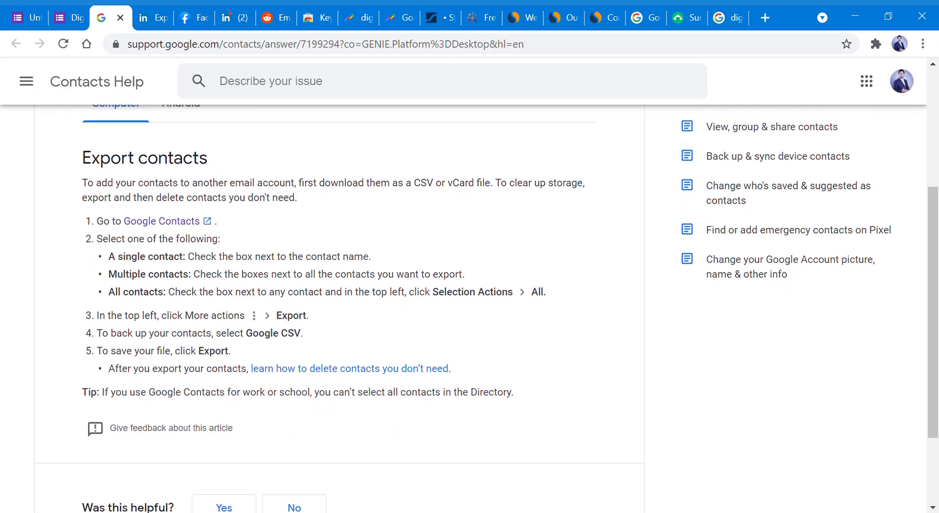
scroll(464, 301, "up", 3)
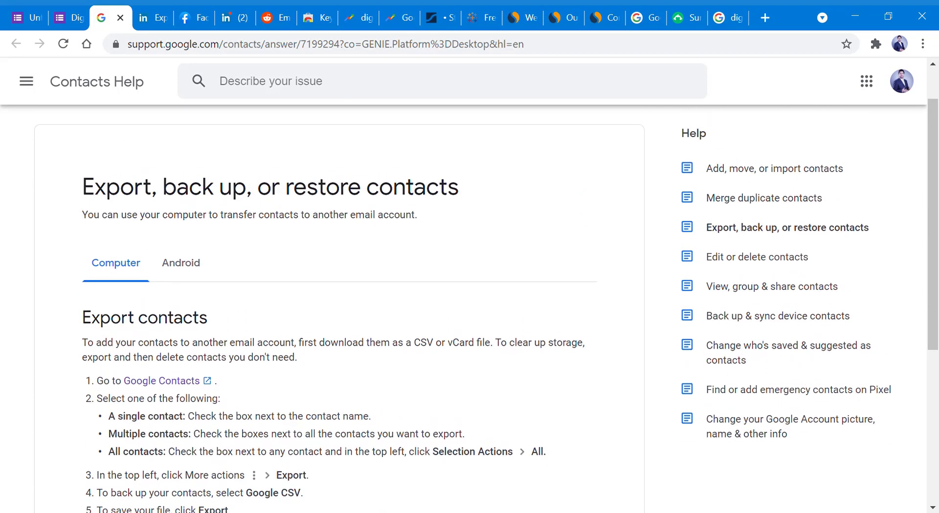
scroll(486, 305, "down", 1)
scroll(463, 301, "down", 2)
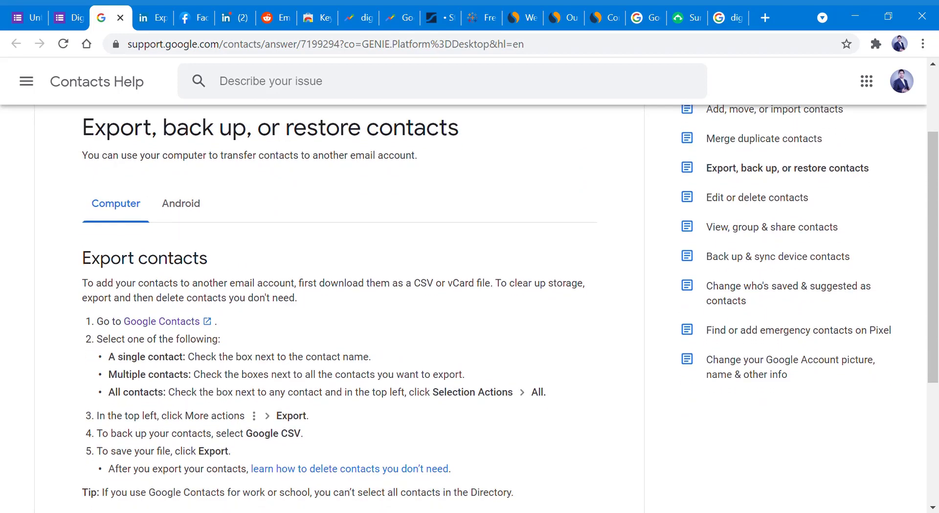
scroll(464, 301, "down", 1)
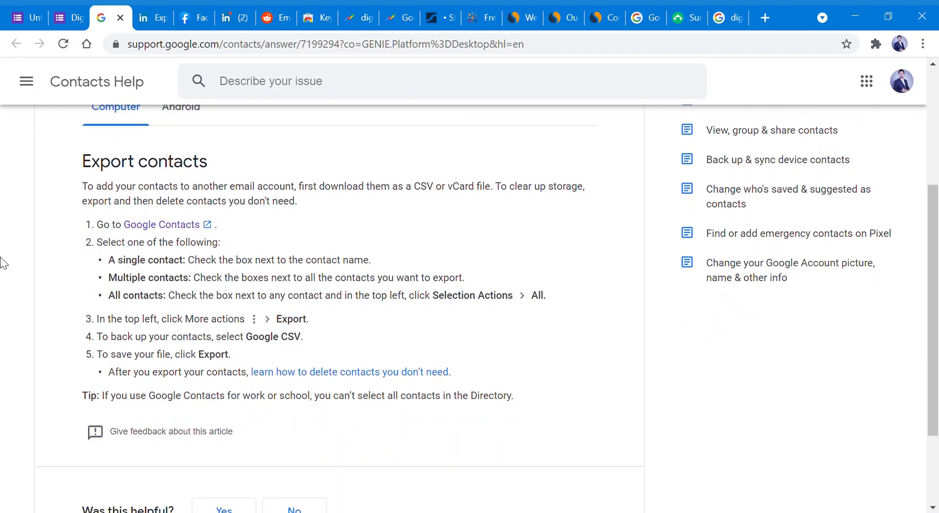
left_click(156, 16)
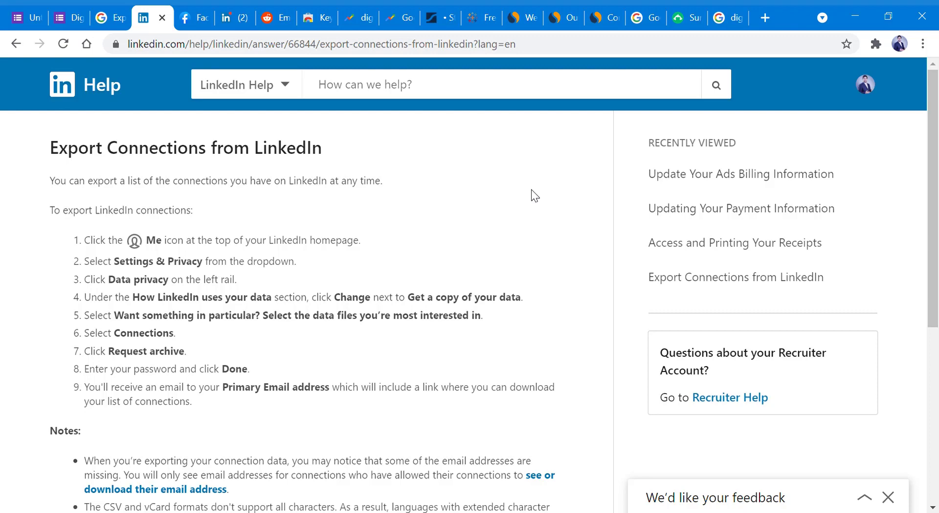
- View the Facebook page and LinkedIn 'digital marketing' group results, then the r/Emailmarketing community
left_click(196, 12)
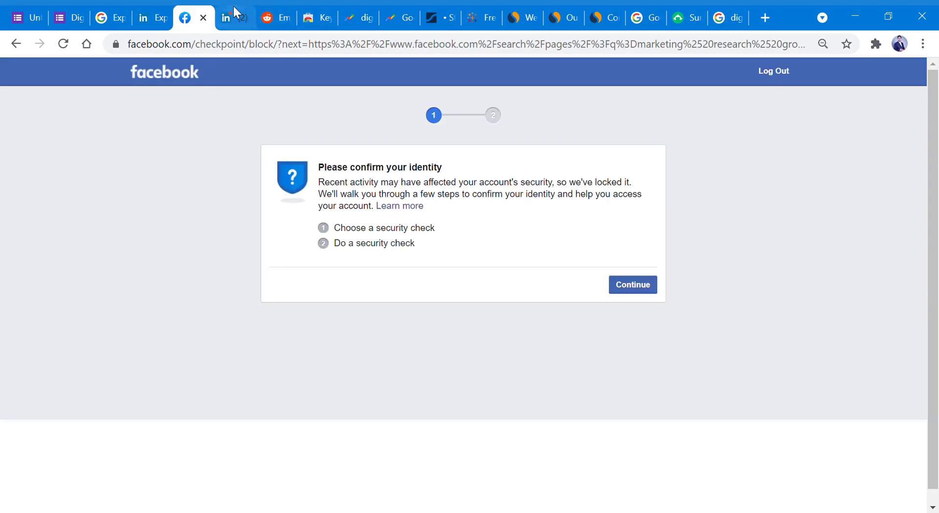
left_click(235, 12)
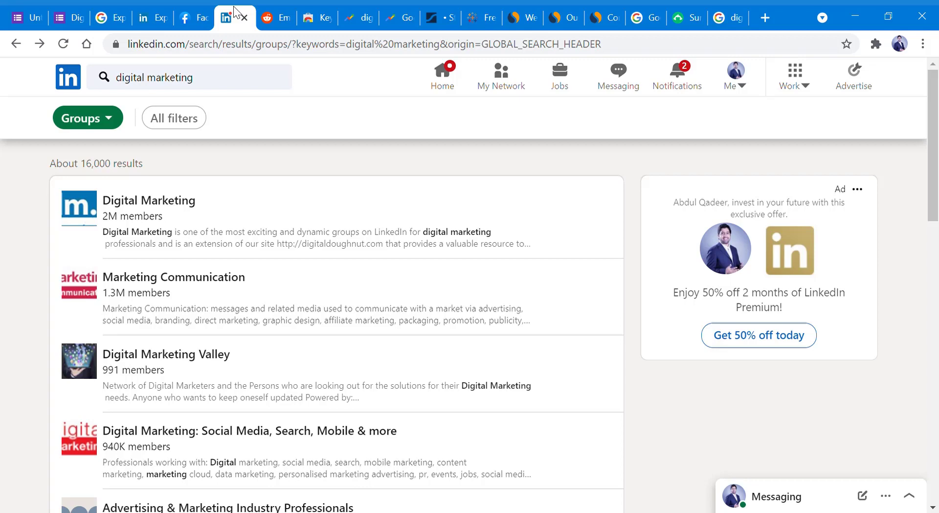
left_click(265, 11)
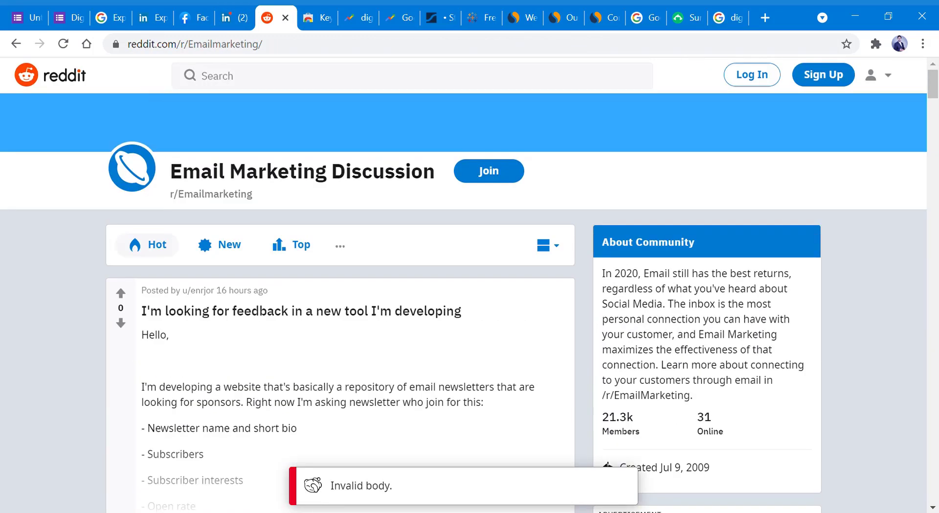
scroll(340, 302, "down", 15)
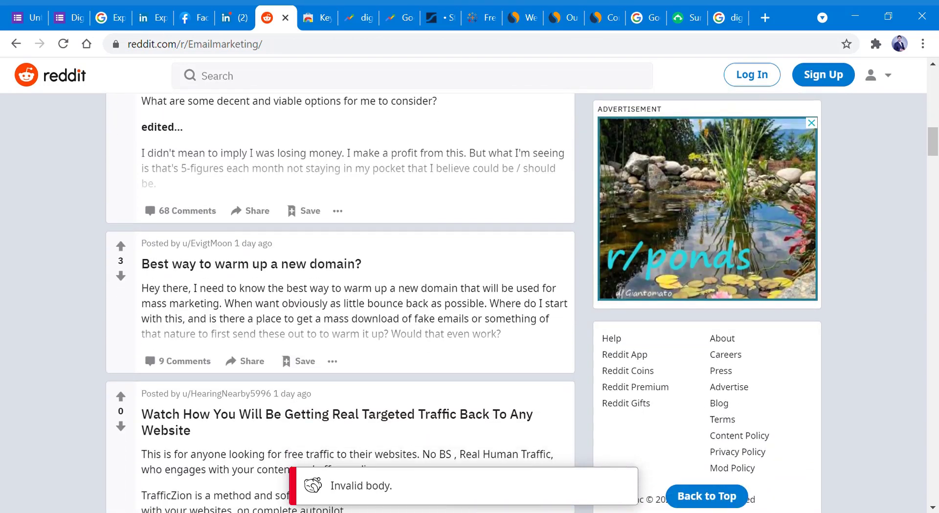